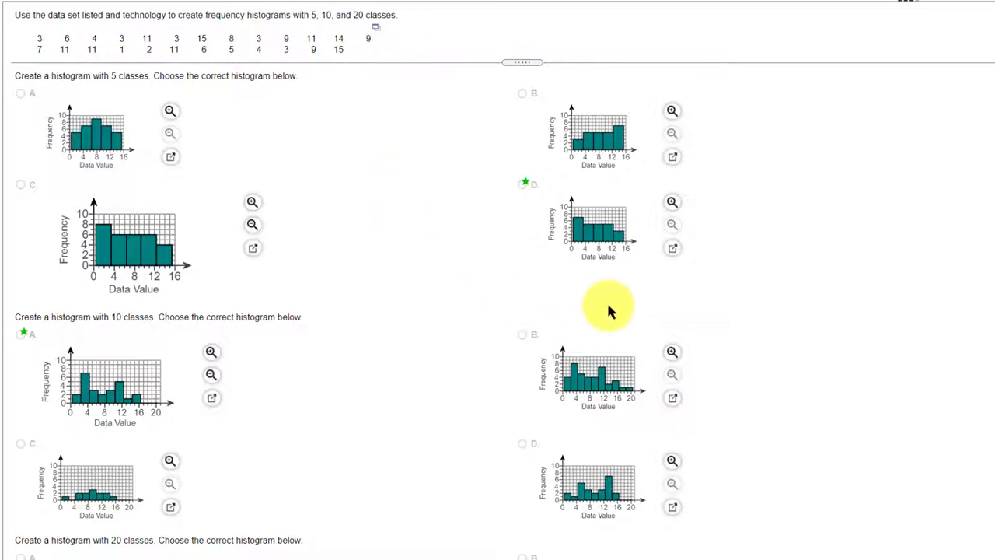
Enlarge and inspect the starred histograms: 5-class D, 10-class A and 20-class C.
{"action": "left_click", "coordinate": [672, 248]}
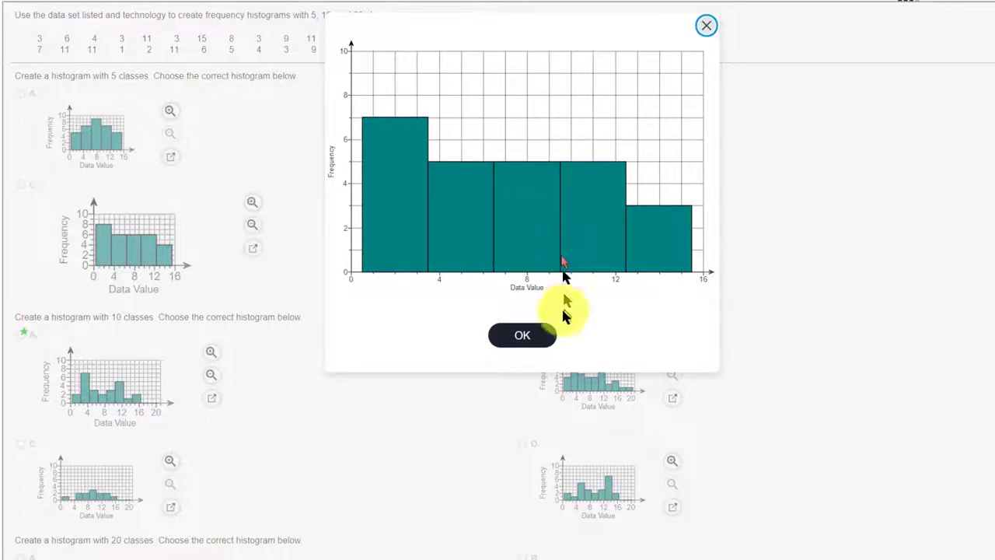
{"action": "left_click", "coordinate": [526, 334]}
{"action": "scroll", "coordinate": [766, 320], "scroll_direction": "down", "scroll_amount": 3}
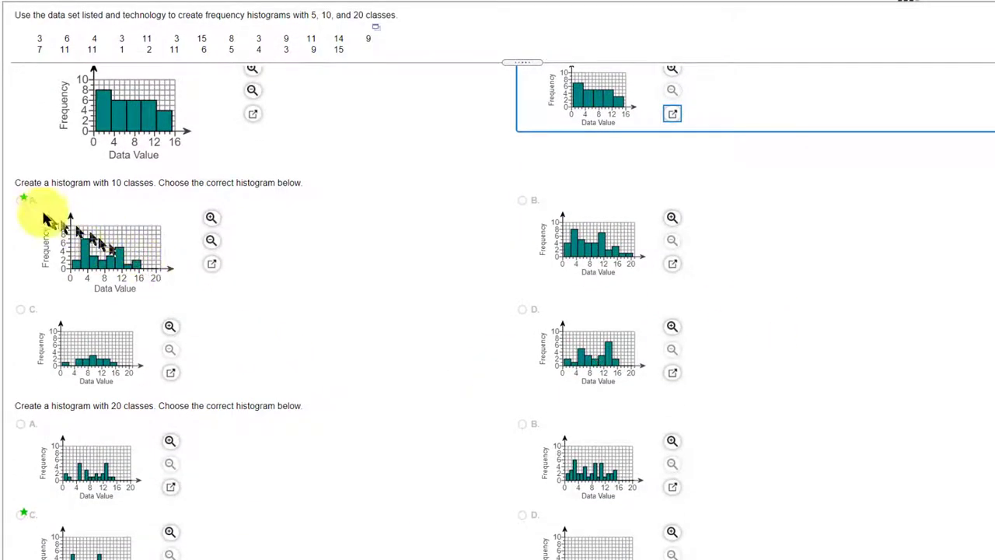
{"action": "left_click", "coordinate": [212, 265]}
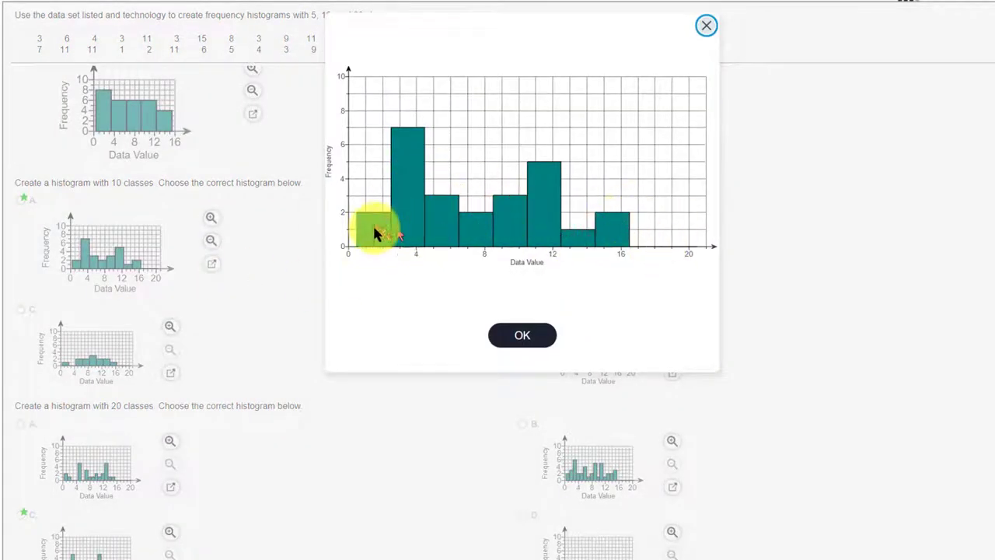
{"action": "left_click", "coordinate": [520, 337]}
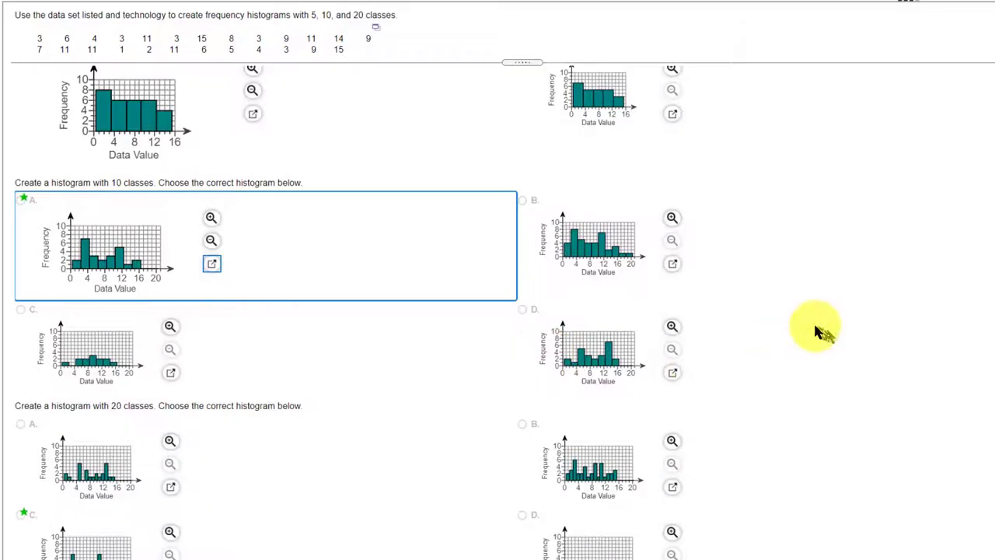
{"action": "scroll", "coordinate": [816, 329], "scroll_direction": "down", "scroll_amount": 1}
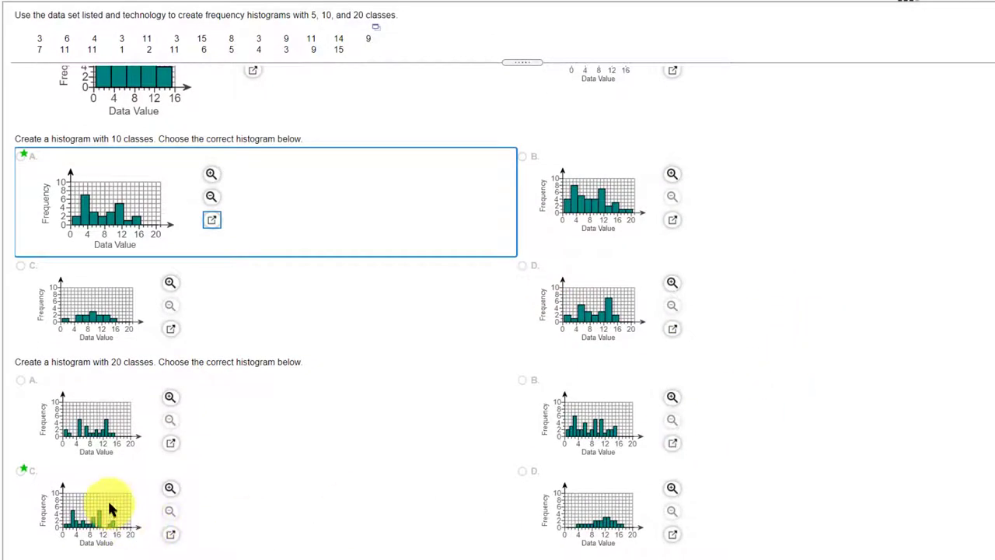
{"action": "left_click", "coordinate": [171, 534]}
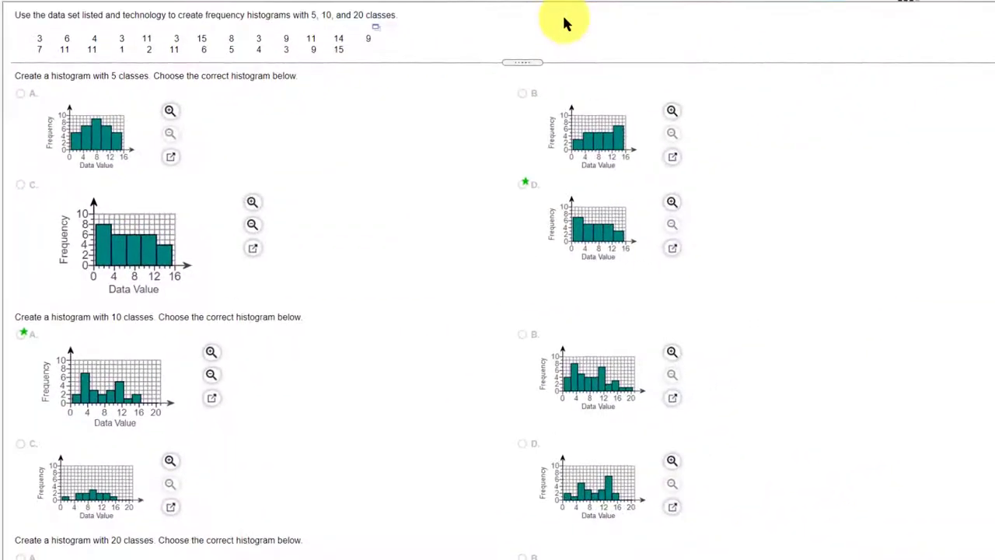
Show the data set's export menu (Open in StatCrunch, Copy to Clipboard, Open in Excel).
{"action": "left_click", "coordinate": [376, 35]}
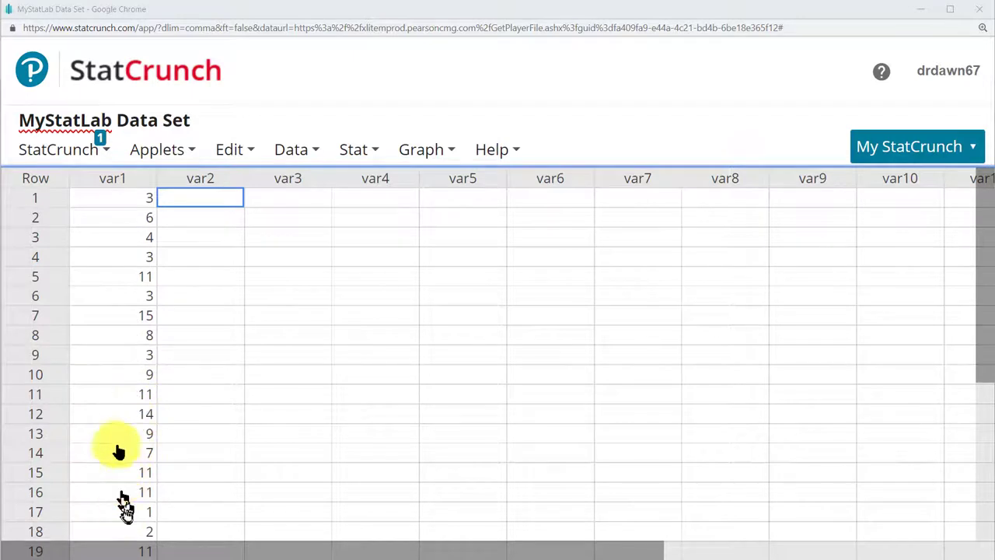
Draw a var1 histogram with bins starting at 1 and width 3, giving bars 7, 5, 5, 5, 3.
{"action": "mouse_move", "coordinate": [119, 186]}
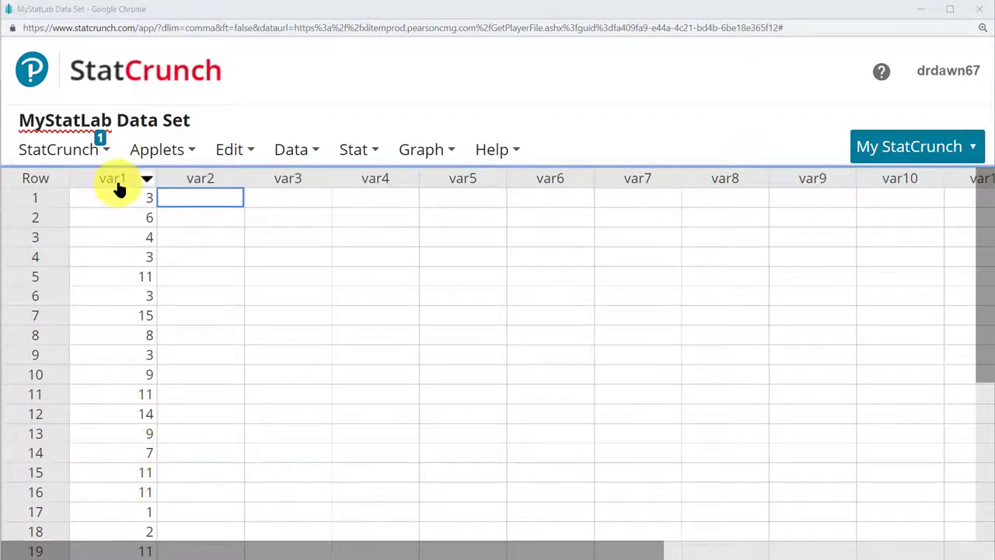
{"action": "left_click", "coordinate": [439, 151]}
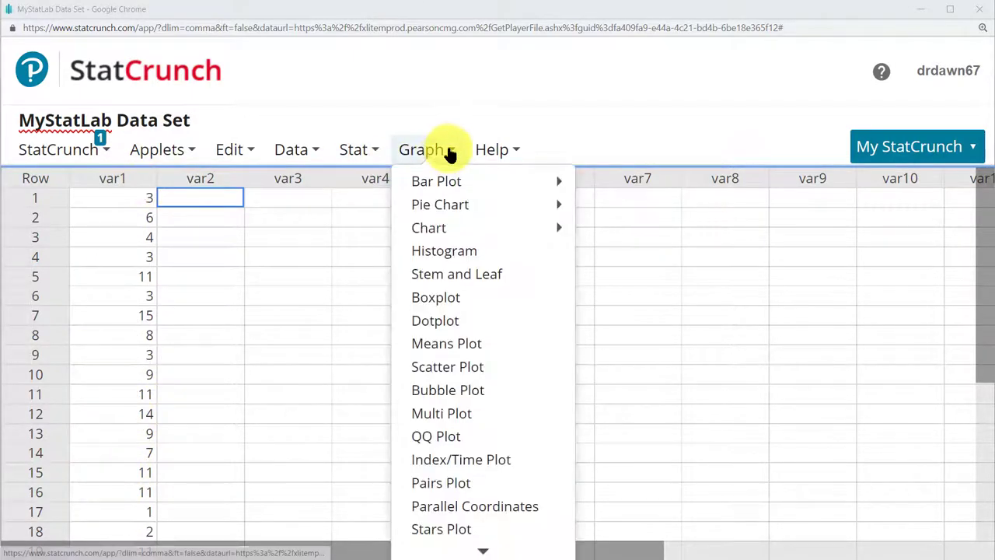
{"action": "left_click", "coordinate": [448, 251]}
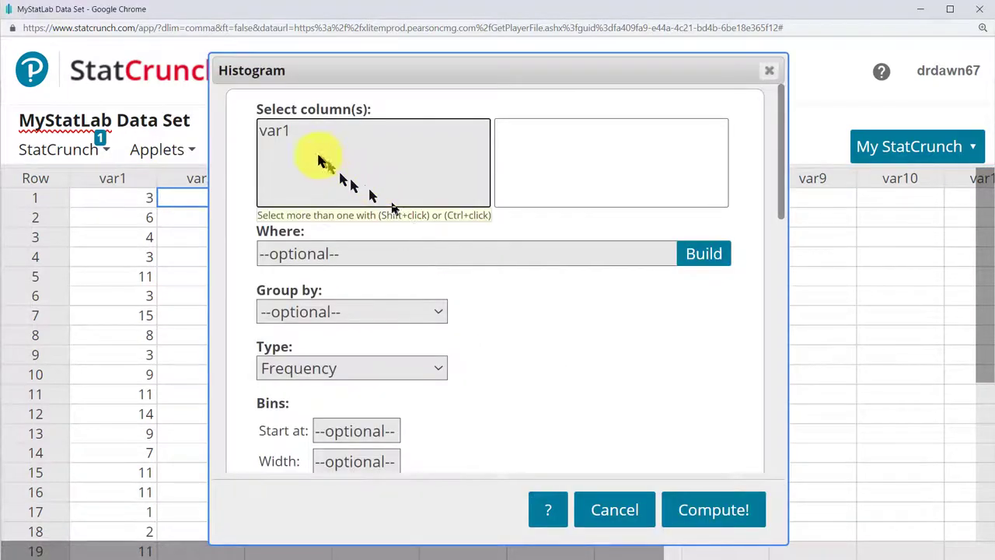
{"action": "left_click", "coordinate": [281, 132]}
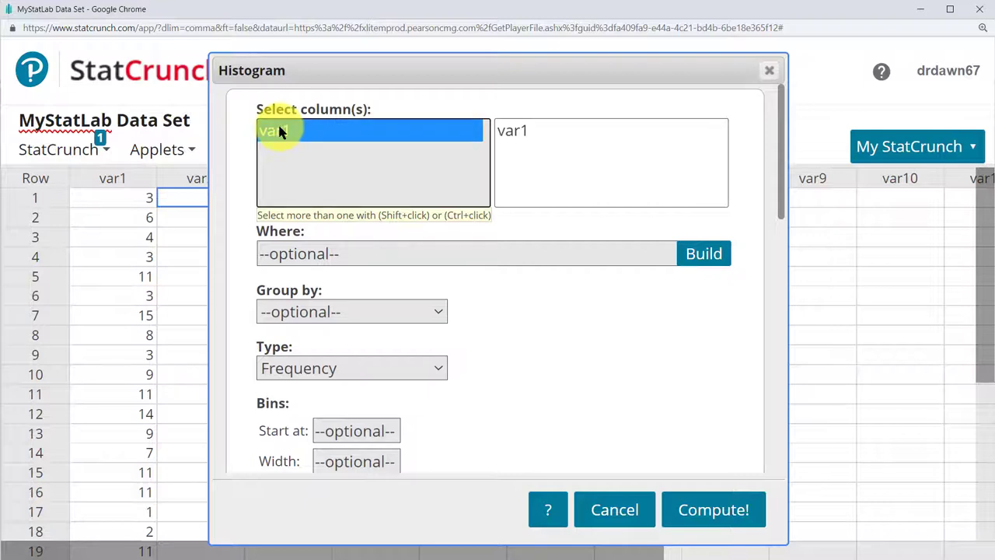
{"action": "scroll", "coordinate": [520, 325], "scroll_direction": "down", "scroll_amount": 2}
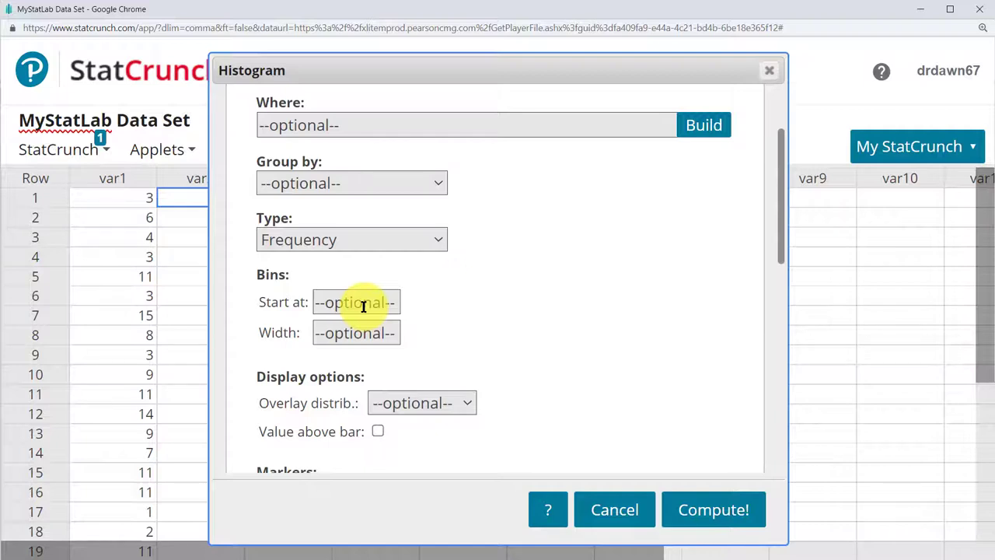
{"action": "left_click", "coordinate": [363, 305]}
{"action": "type", "text": "1"}
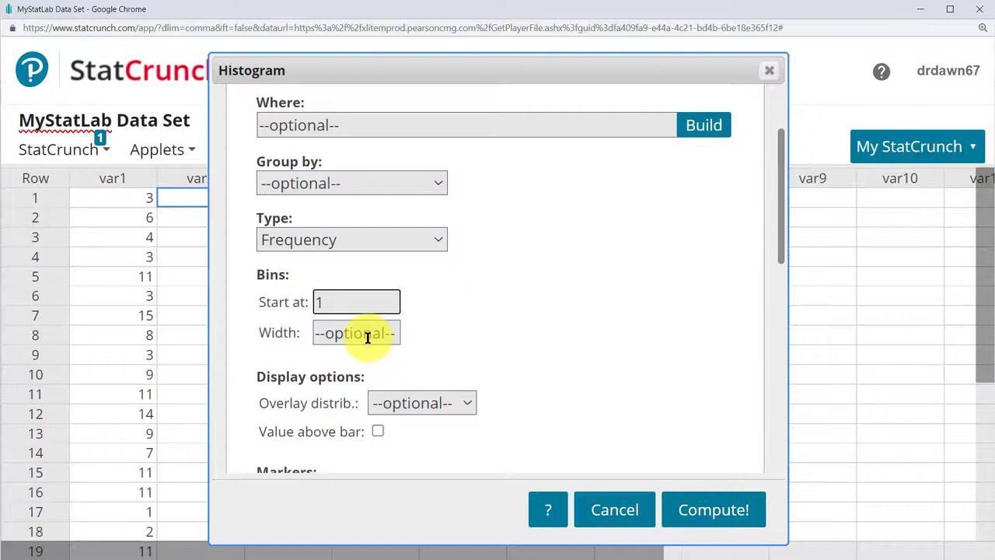
{"action": "left_click", "coordinate": [328, 332]}
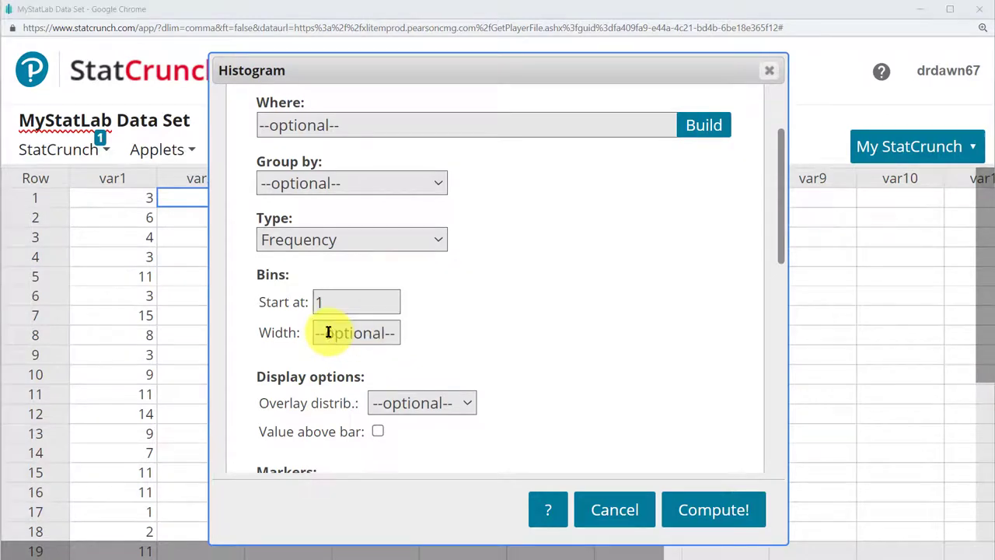
{"action": "left_click", "coordinate": [328, 330]}
{"action": "type", "text": "3"}
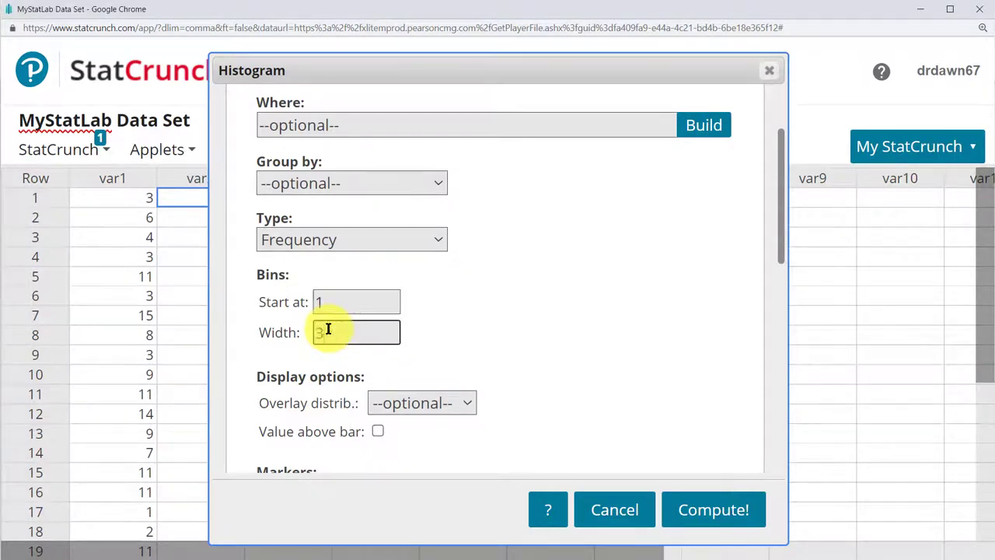
{"action": "left_click", "coordinate": [702, 516]}
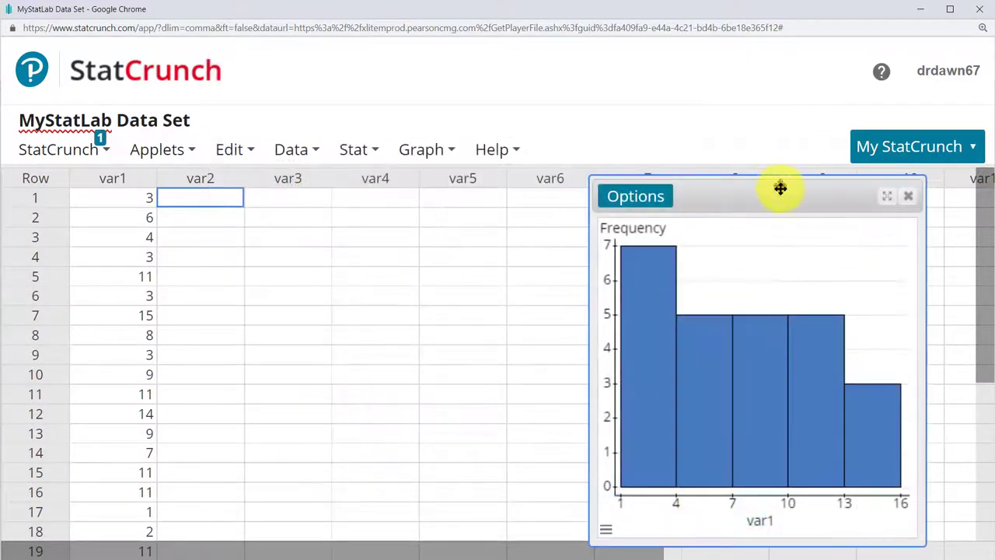
Move and widen the histogram window, then set its X-axis minimum to 0.
{"action": "left_click_drag", "start_coordinate": [782, 186], "coordinate": [511, 49]}
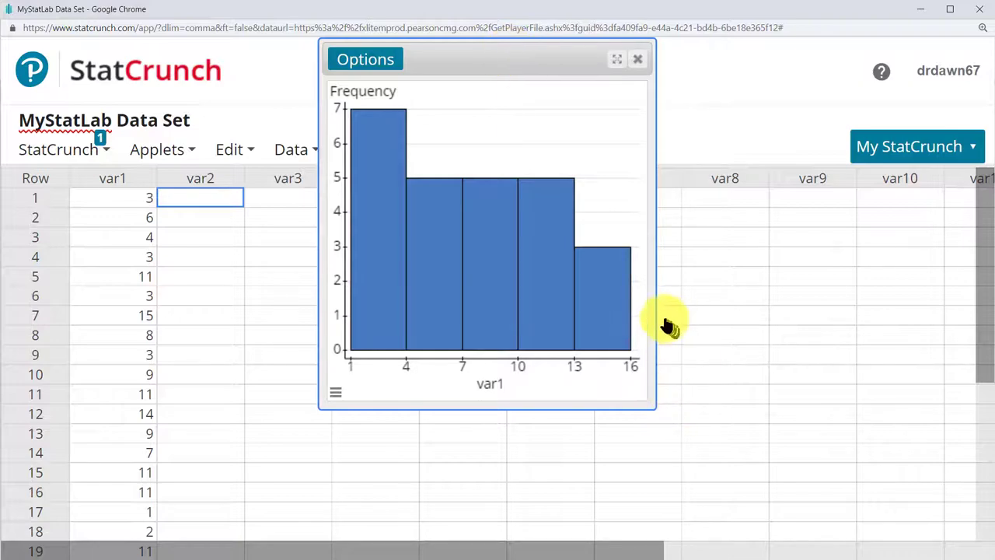
{"action": "left_click_drag", "start_coordinate": [657, 311], "coordinate": [772, 311]}
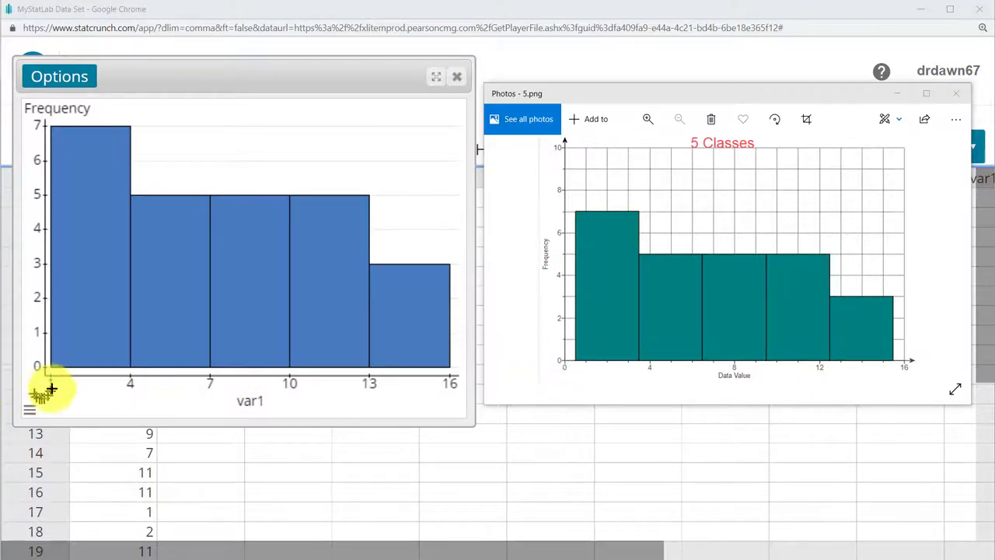
{"action": "left_click", "coordinate": [30, 409]}
{"action": "left_click", "coordinate": [30, 409]}
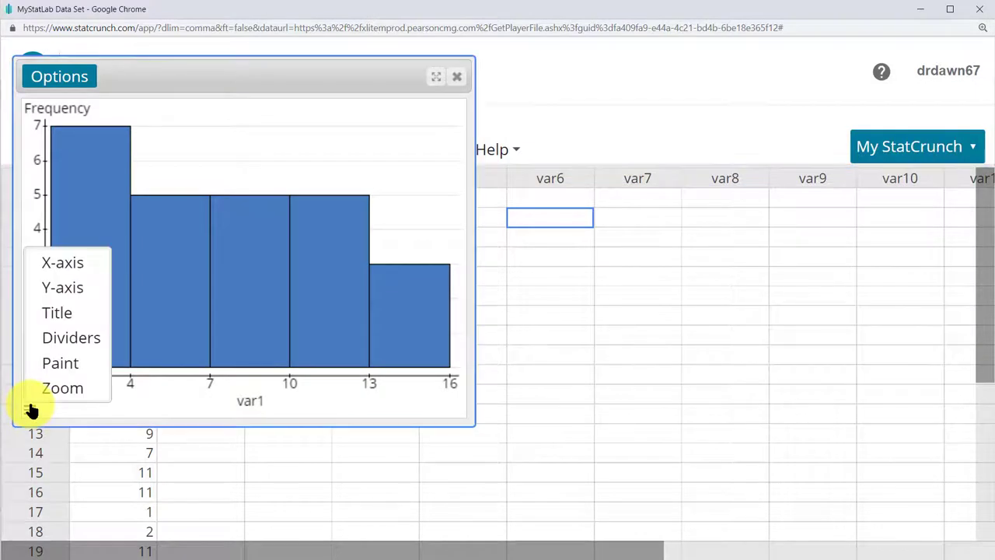
{"action": "left_click", "coordinate": [76, 265]}
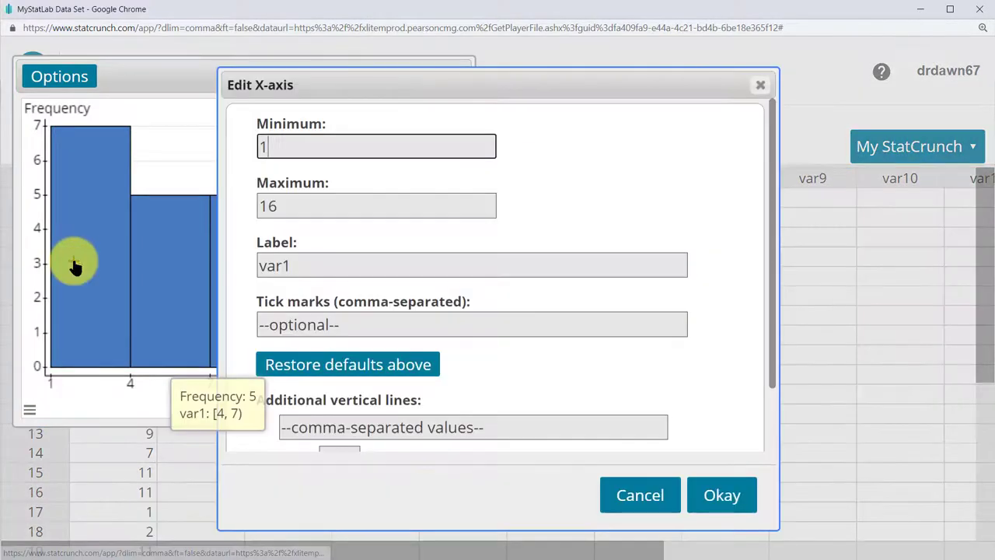
{"action": "left_click_drag", "start_coordinate": [284, 155], "coordinate": [249, 159]}
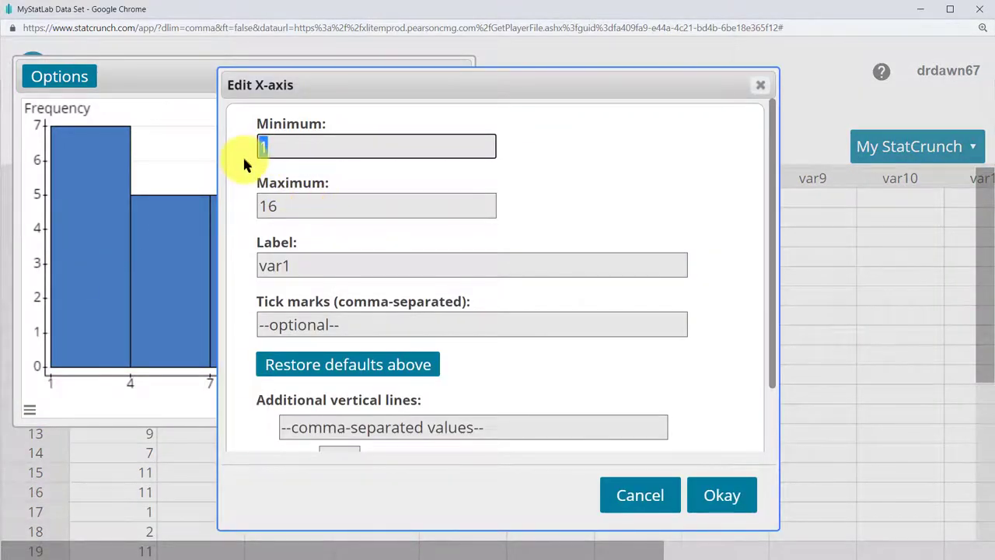
{"action": "type", "text": "0"}
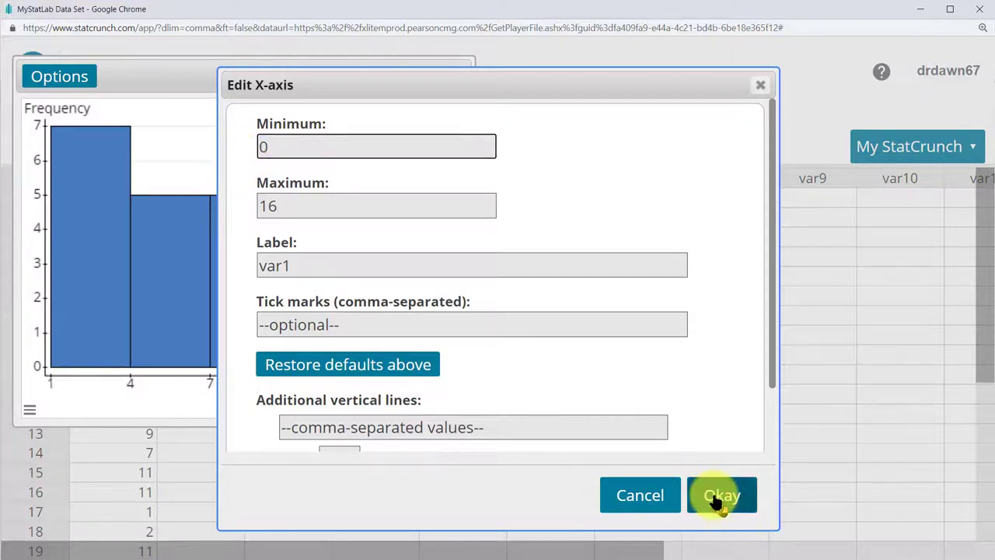
{"action": "left_click", "coordinate": [715, 496]}
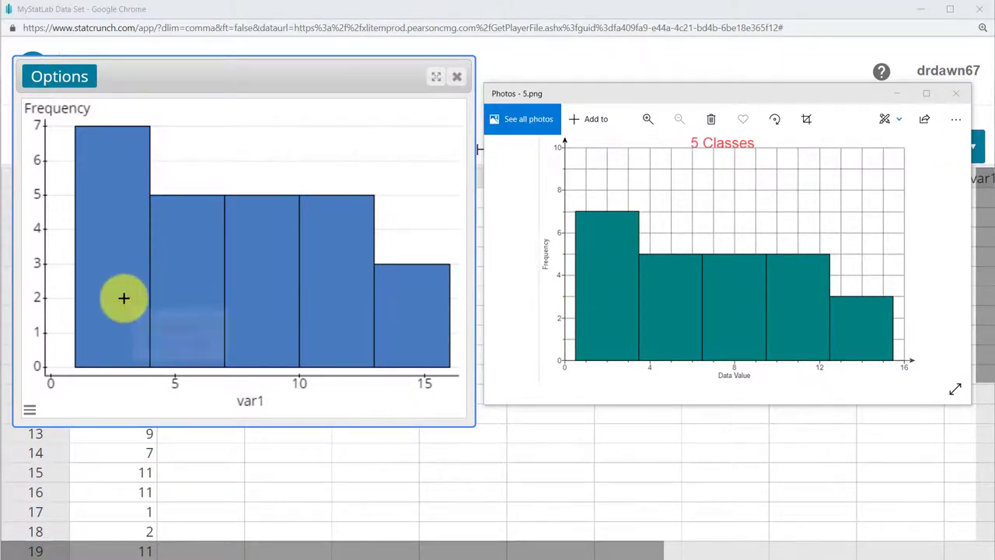
{"action": "mouse_move", "coordinate": [123, 298]}
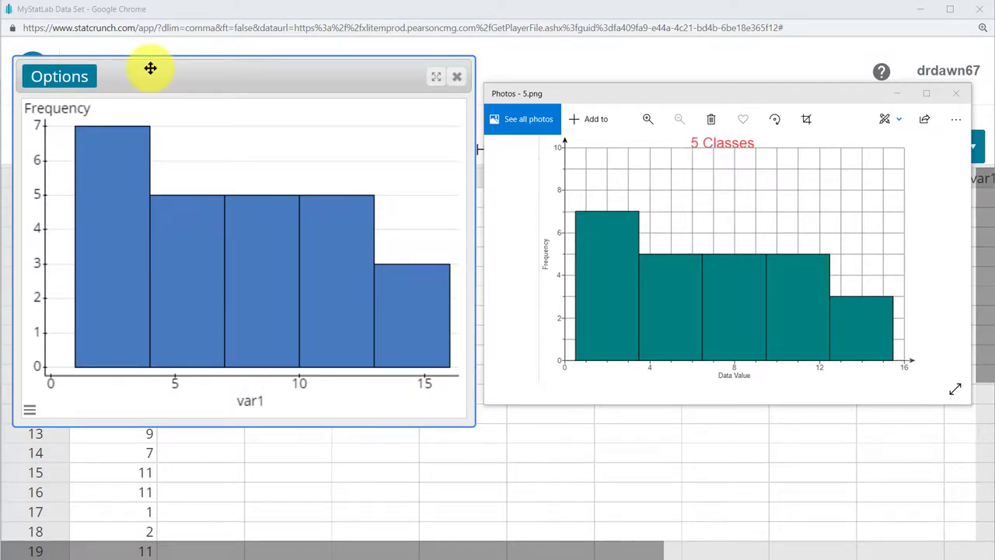
Edit the var1 histogram to use bin width 2 instead of 3 and recompute.
{"action": "left_click", "coordinate": [60, 77]}
{"action": "left_click", "coordinate": [71, 102]}
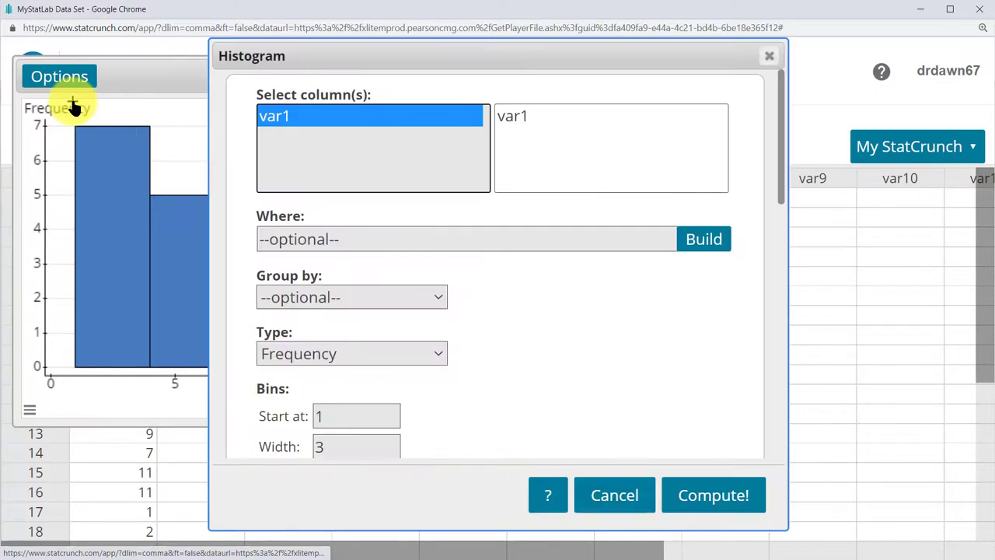
{"action": "scroll", "coordinate": [521, 326], "scroll_direction": "down", "scroll_amount": 2}
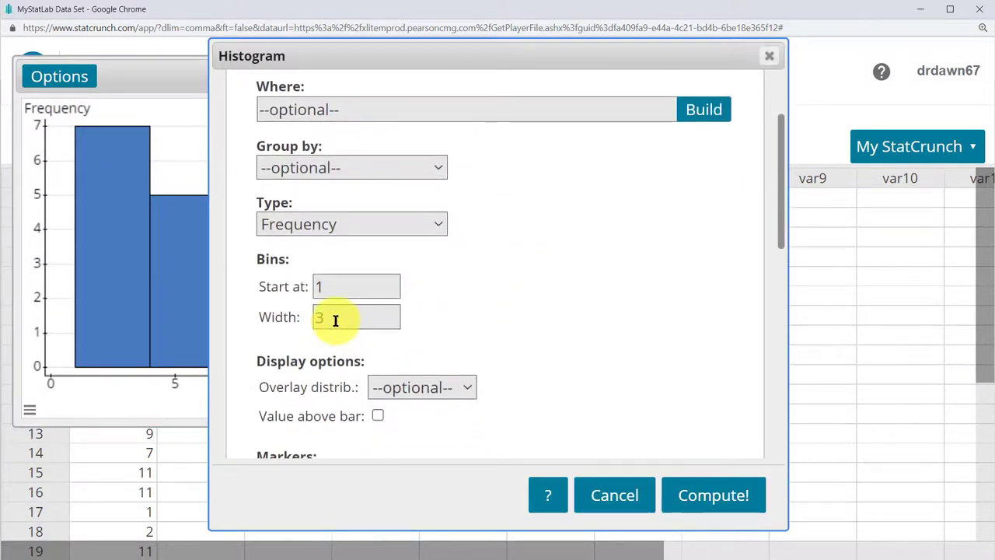
{"action": "left_click_drag", "start_coordinate": [334, 320], "coordinate": [303, 323]}
{"action": "type", "text": "2"}
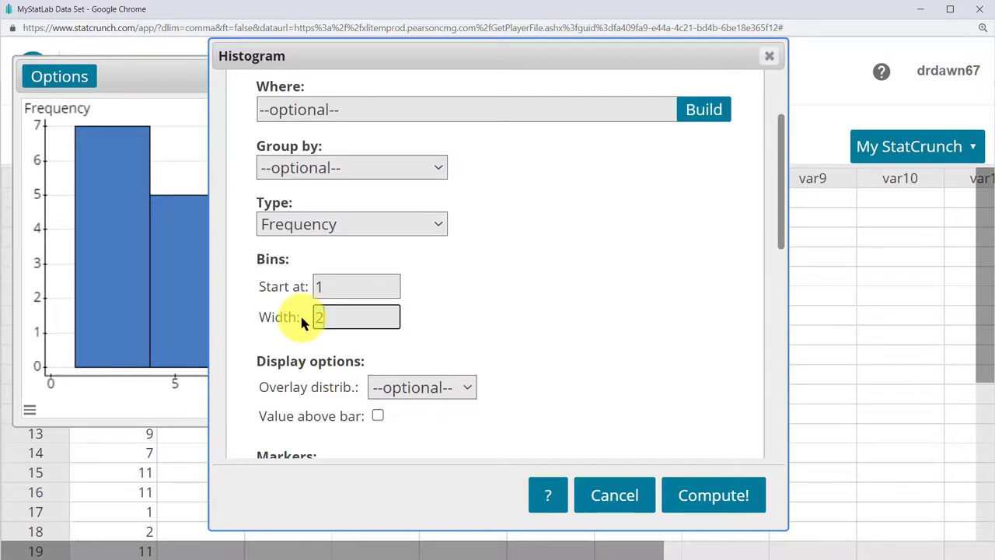
{"action": "left_click", "coordinate": [690, 490]}
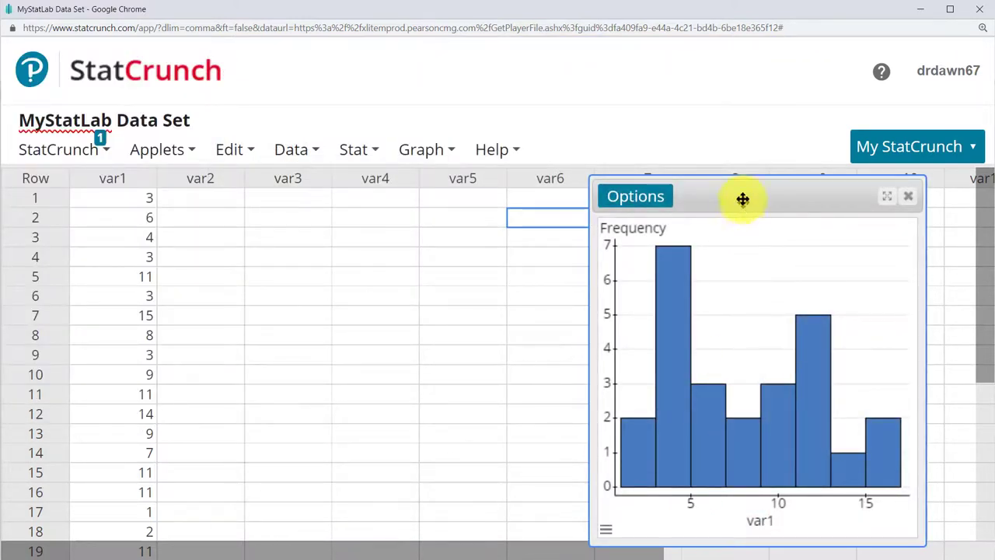
Move the width-2 histogram to the upper left and compare it with 10.png.
{"action": "left_click_drag", "start_coordinate": [741, 200], "coordinate": [221, 109]}
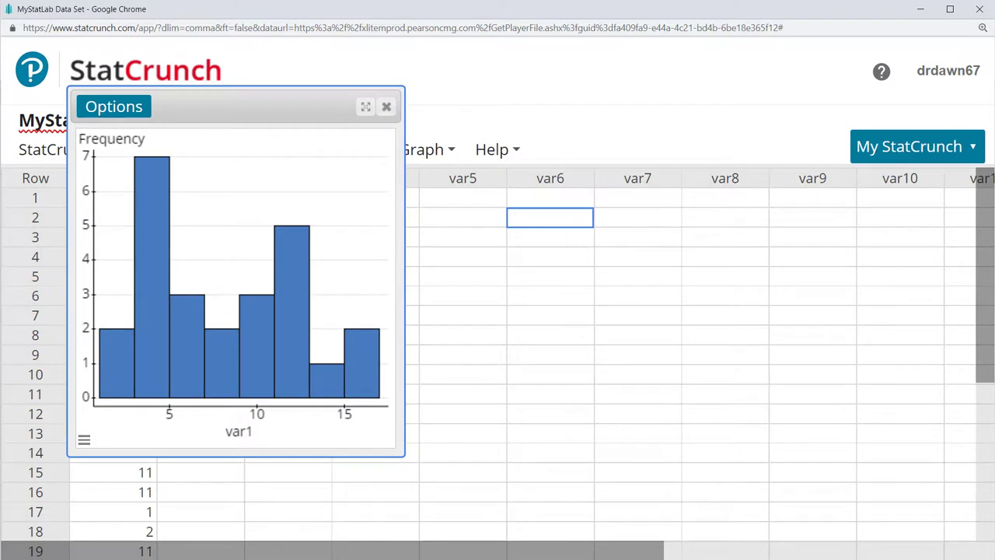
{"action": "key", "text": "alt+Tab"}
{"action": "left_click", "coordinate": [951, 256]}
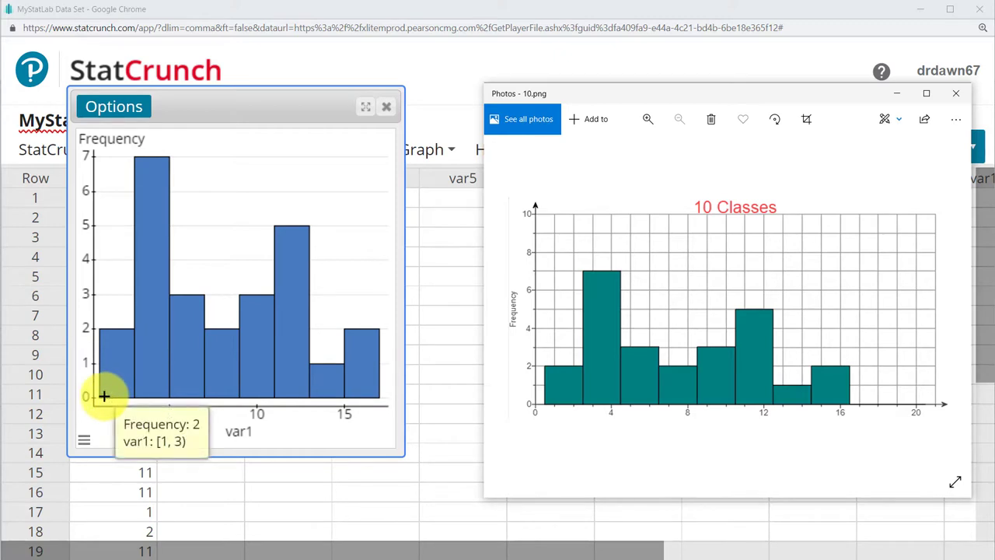
Edit the var1 histogram to use bin width 1 instead of 2 and recompute.
{"action": "left_click", "coordinate": [111, 111]}
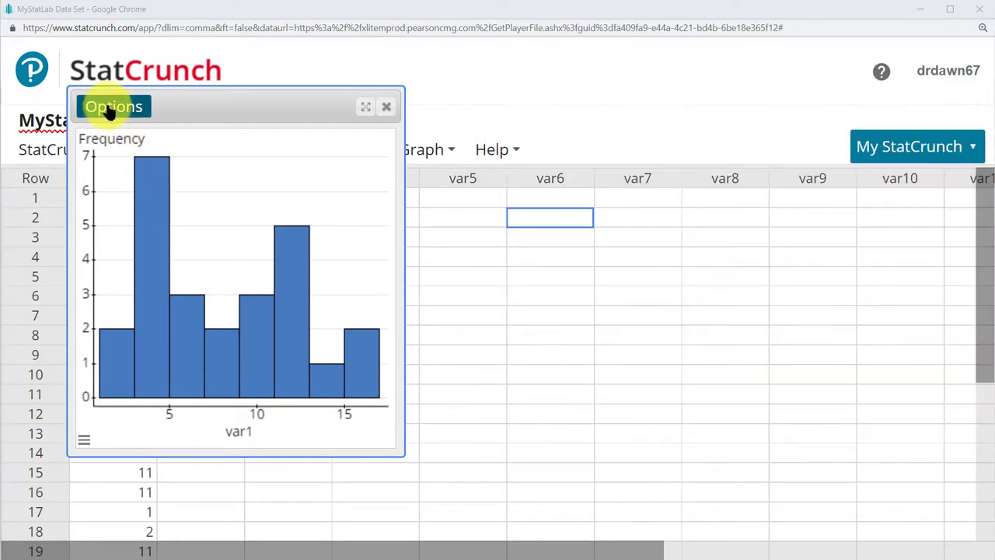
{"action": "left_click", "coordinate": [107, 134]}
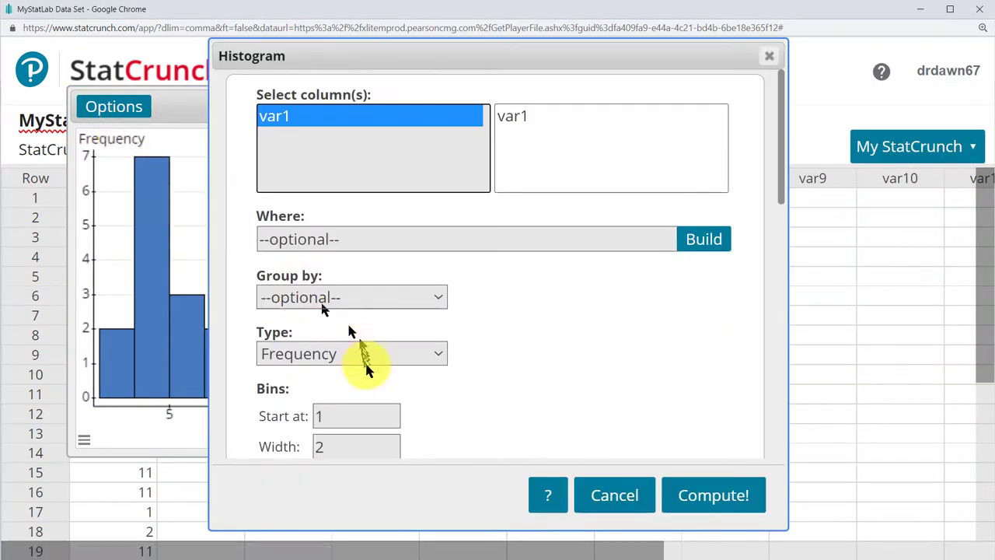
{"action": "left_click_drag", "start_coordinate": [367, 446], "coordinate": [299, 447]}
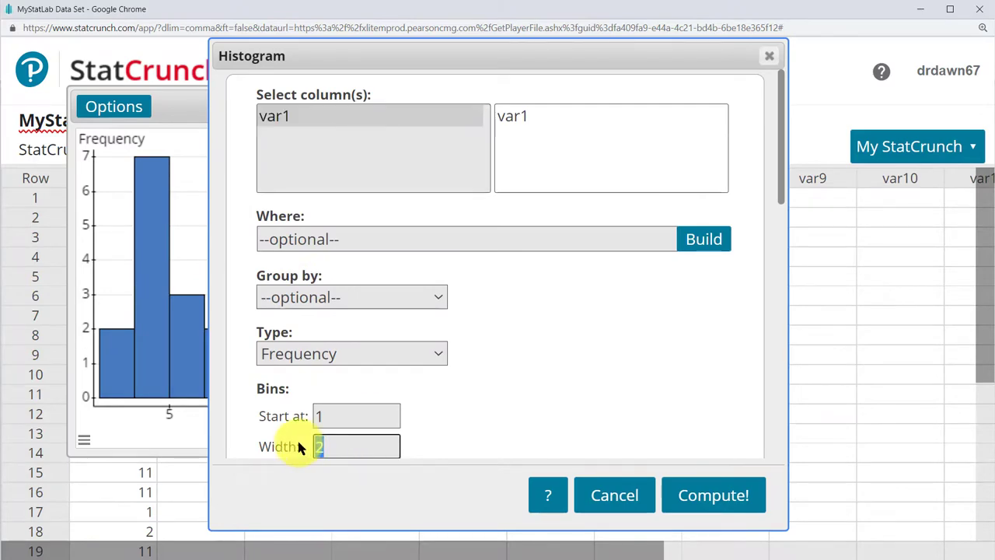
{"action": "type", "text": "1"}
{"action": "left_click", "coordinate": [698, 505]}
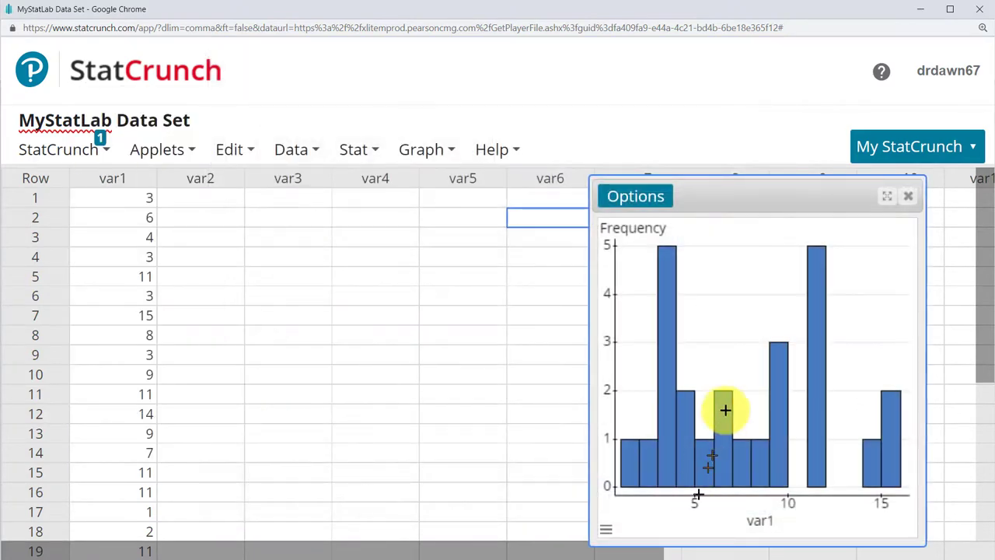
Move and widen the width-1 histogram window and compare it with 20.png.
{"action": "left_click_drag", "start_coordinate": [702, 193], "coordinate": [65, 107]}
{"action": "key", "text": "alt+Tab"}
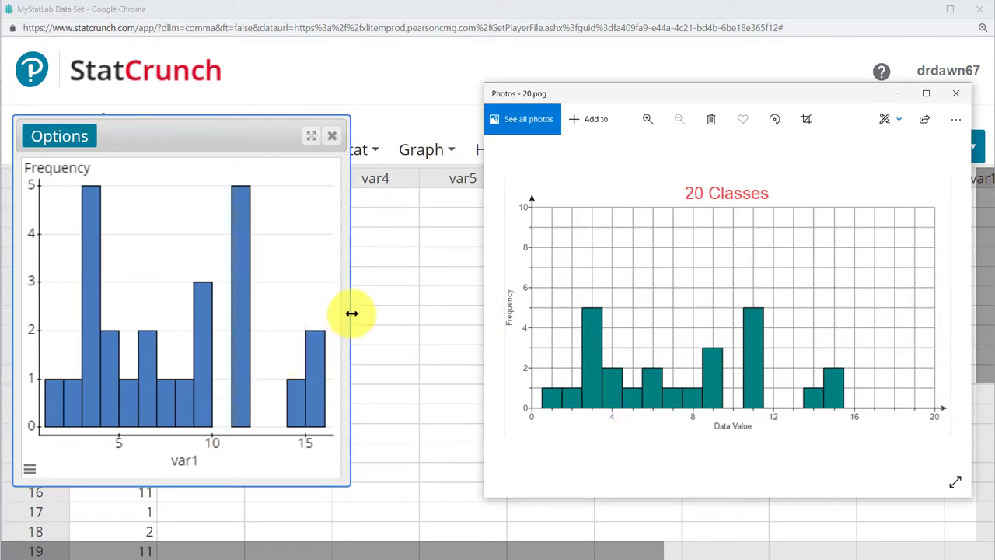
{"action": "left_click_drag", "start_coordinate": [350, 311], "coordinate": [473, 314]}
{"action": "key", "text": "alt+Tab"}
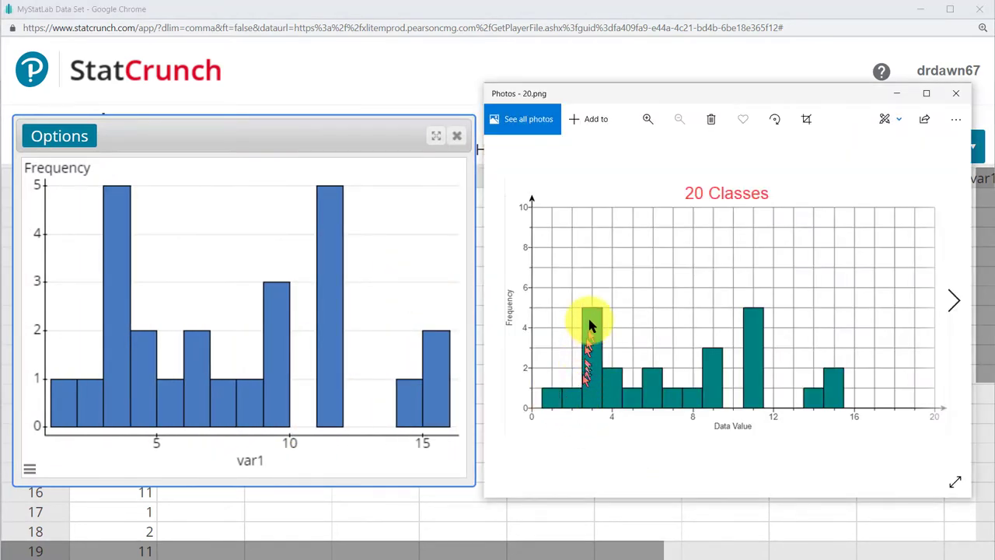